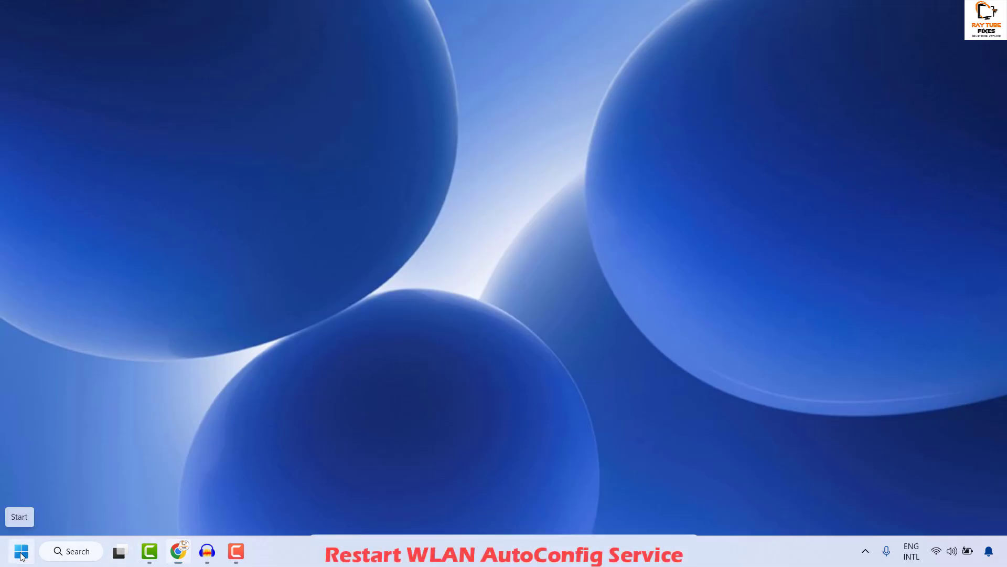
Step: Open the Windows Services console by running services.msc
right_click(21, 555)
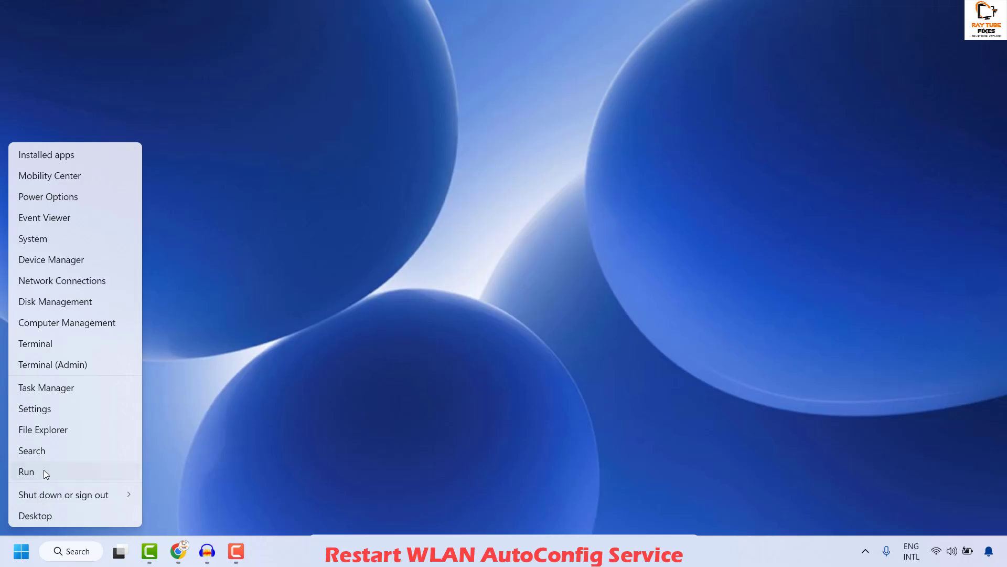
left_click(26, 472)
type("serv")
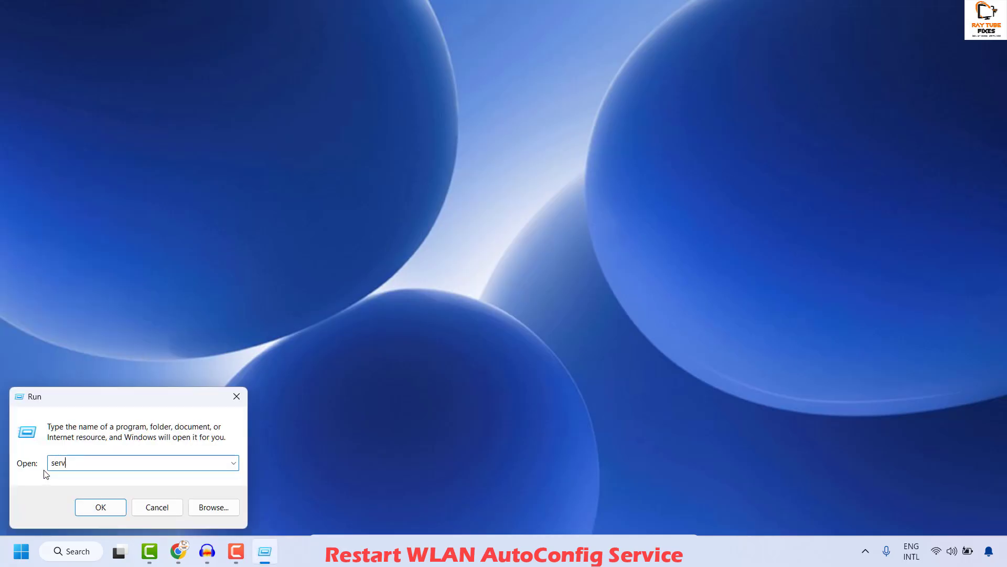
type("ices.msc")
key("Return")
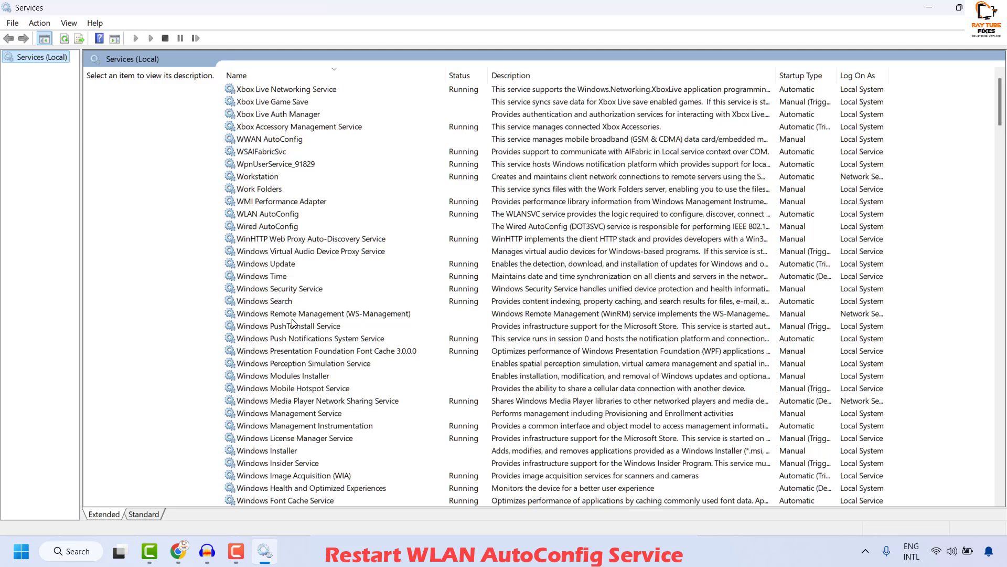
Step: Set the WLAN AutoConfig service's startup type to Automatic and accept its properties
left_click(257, 217)
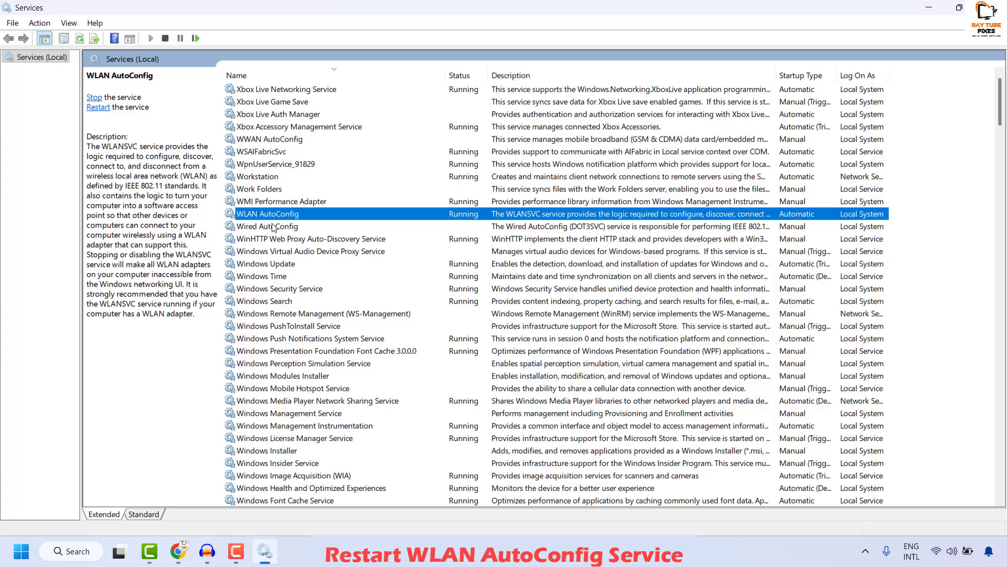
right_click(271, 217)
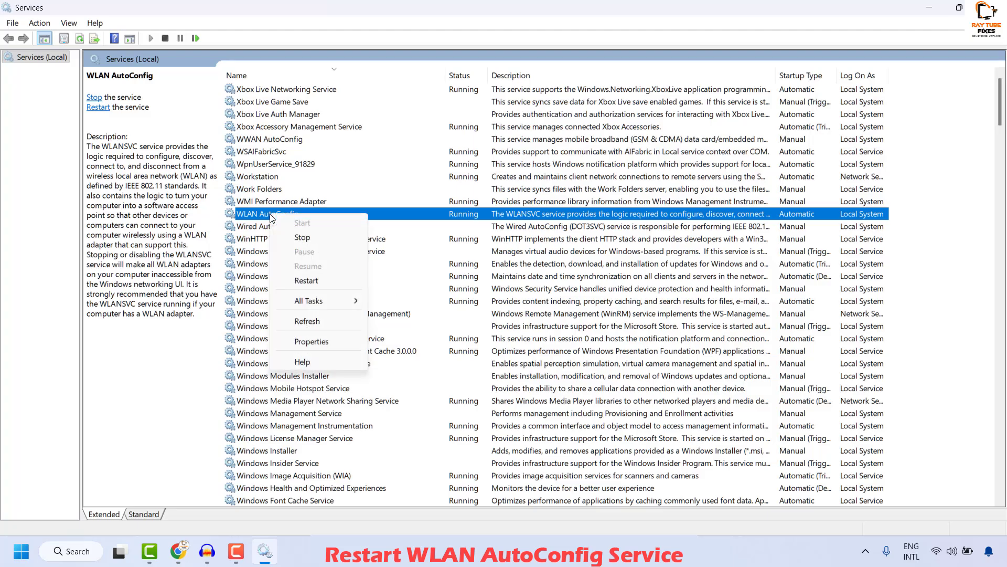
left_click(314, 341)
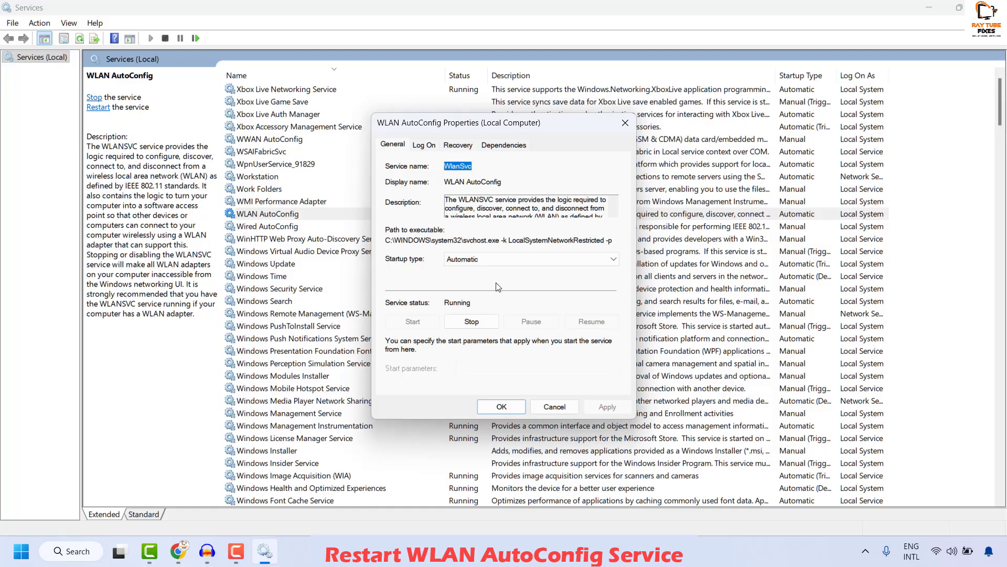
left_click(470, 262)
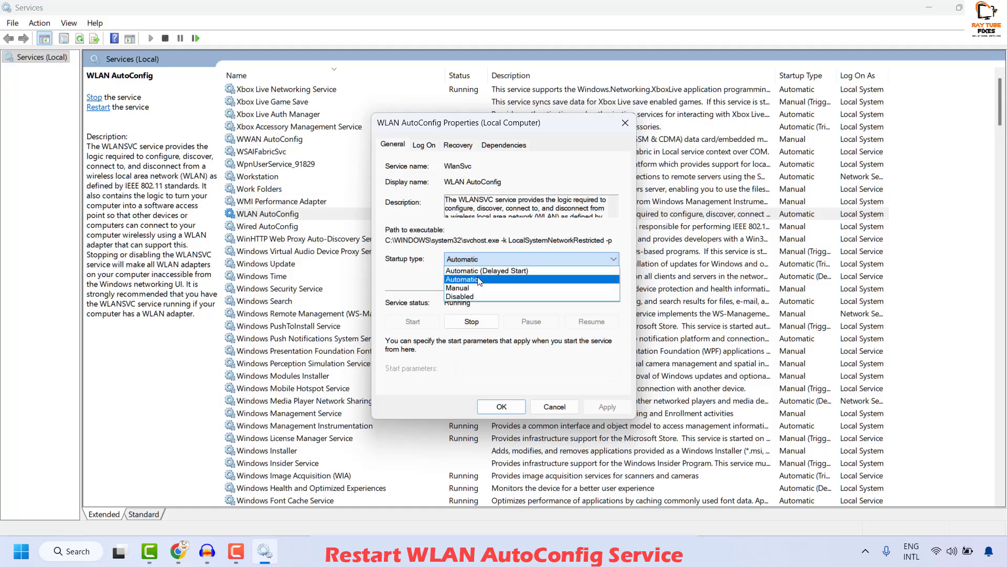
left_click(479, 279)
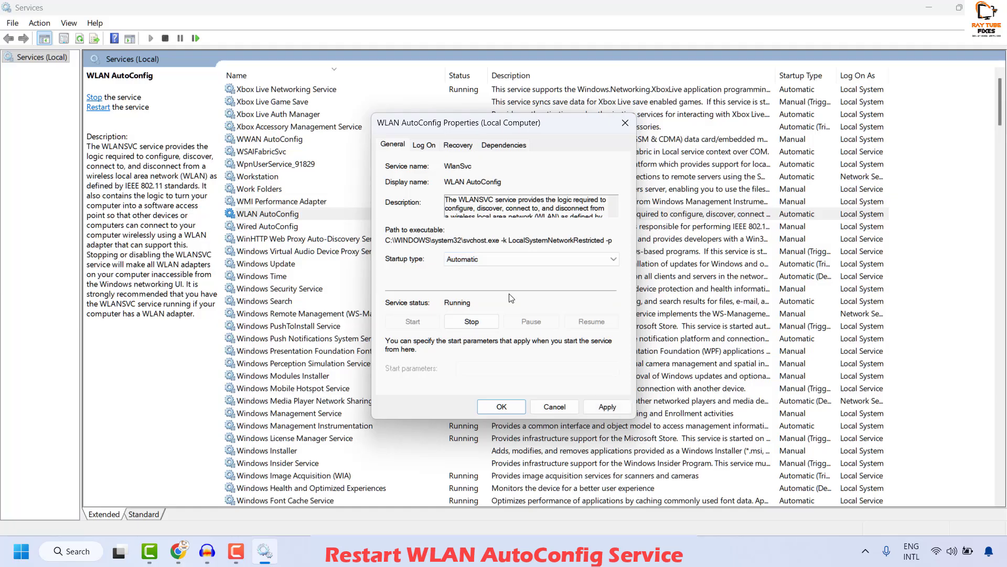
key("Return")
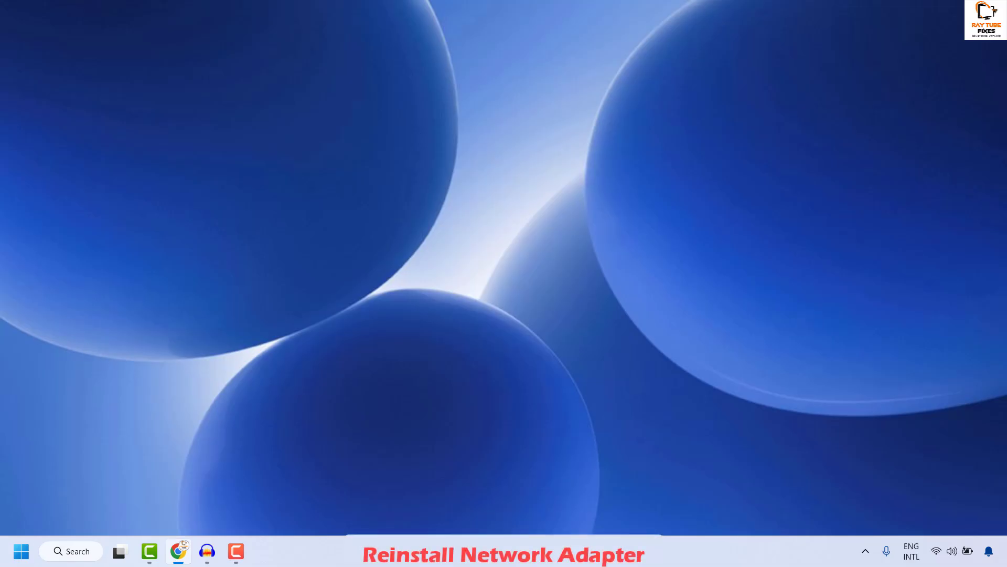
Step: Open Device Manager, maximize it and expand the Network adapters category
right_click(28, 554)
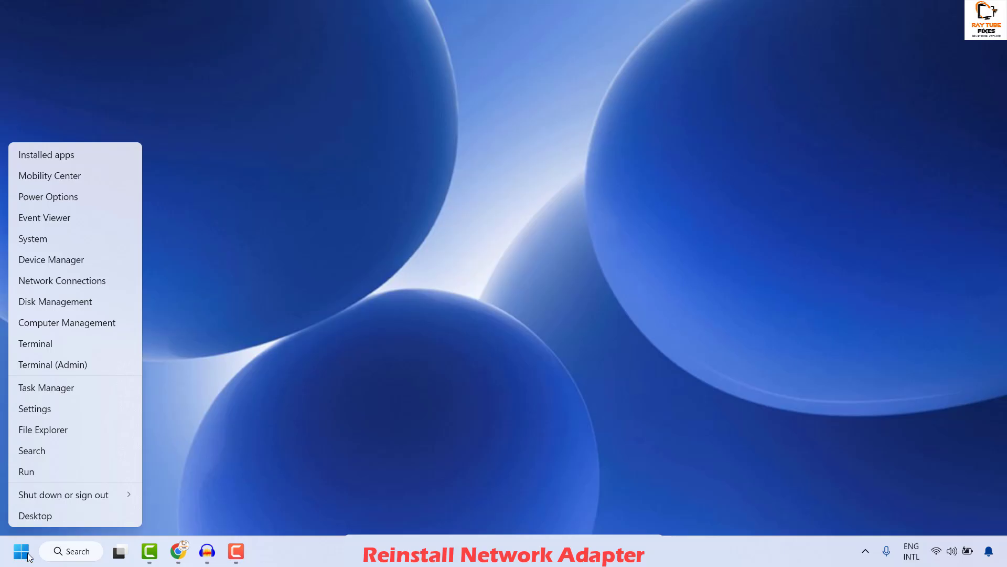
left_click(43, 257)
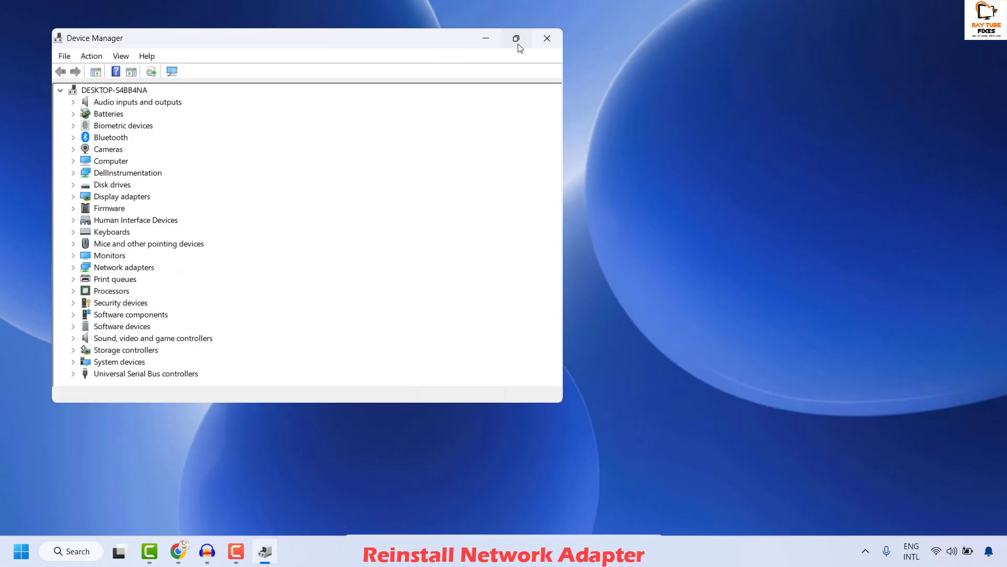
left_click(516, 38)
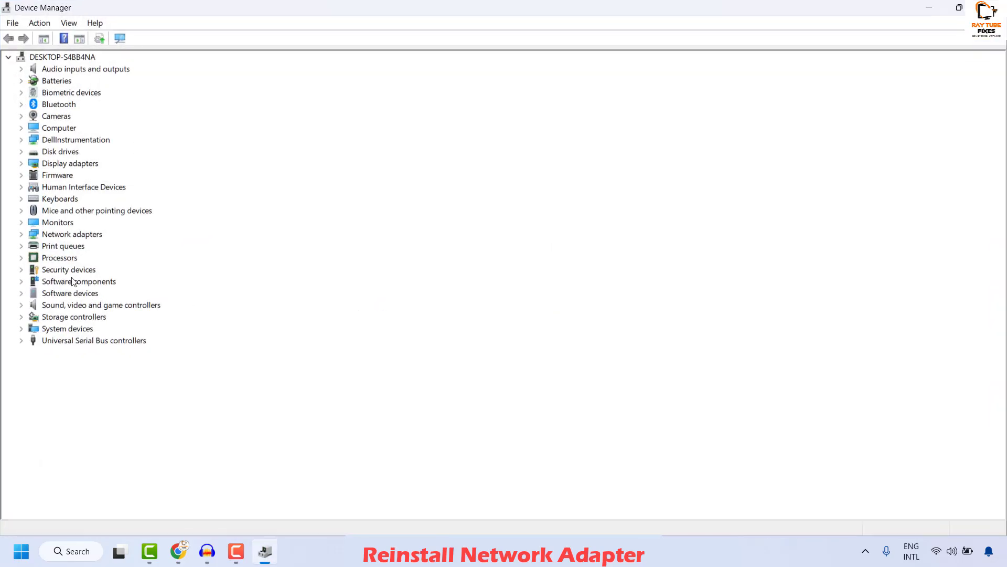
left_click(22, 235)
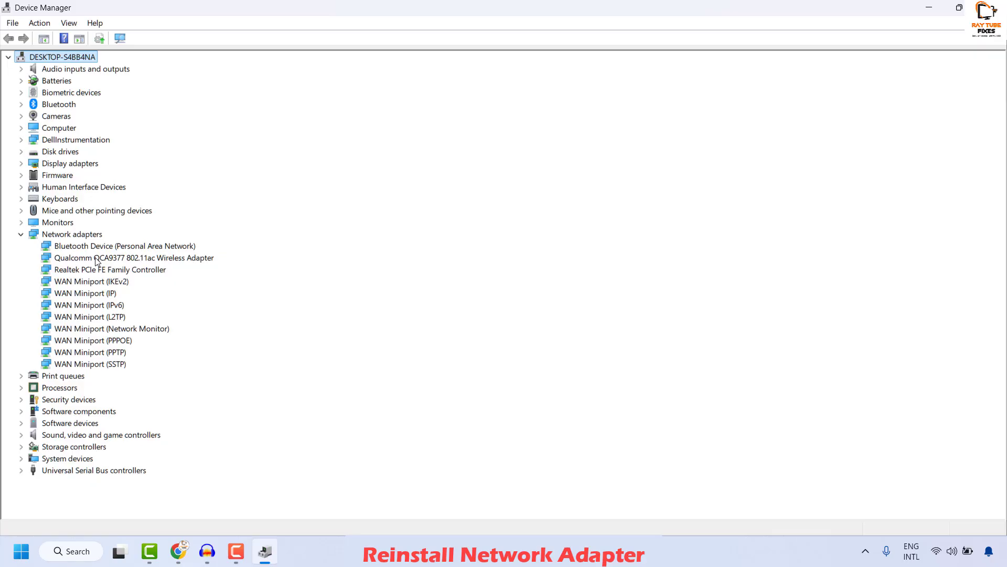
Step: View the device actions, including Uninstall device, for the Qualcomm QCA9377 802.11ac Wireless Adapter, and close Device Manager
left_click(97, 259)
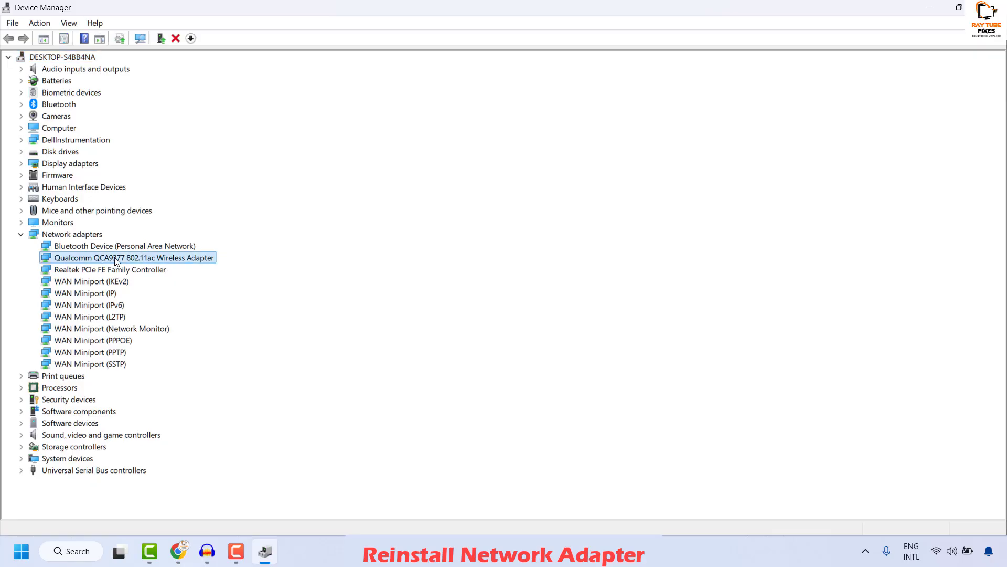
right_click(183, 263)
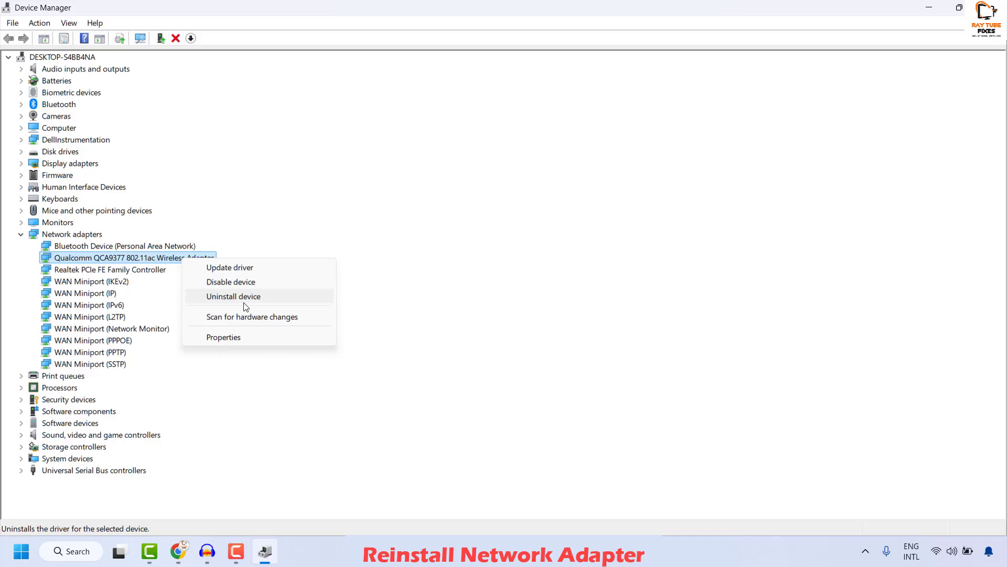
left_click(870, 22)
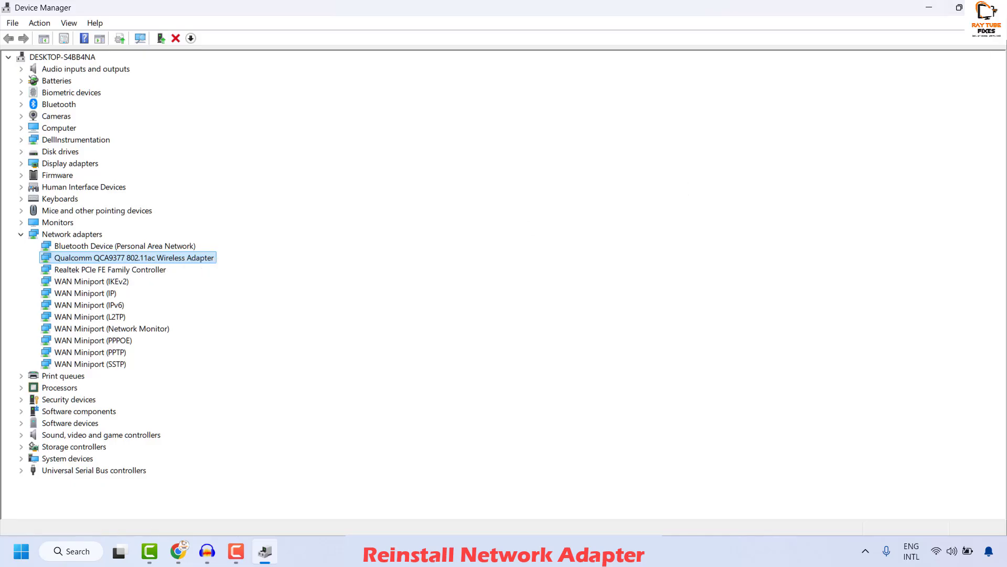
key("alt+F4")
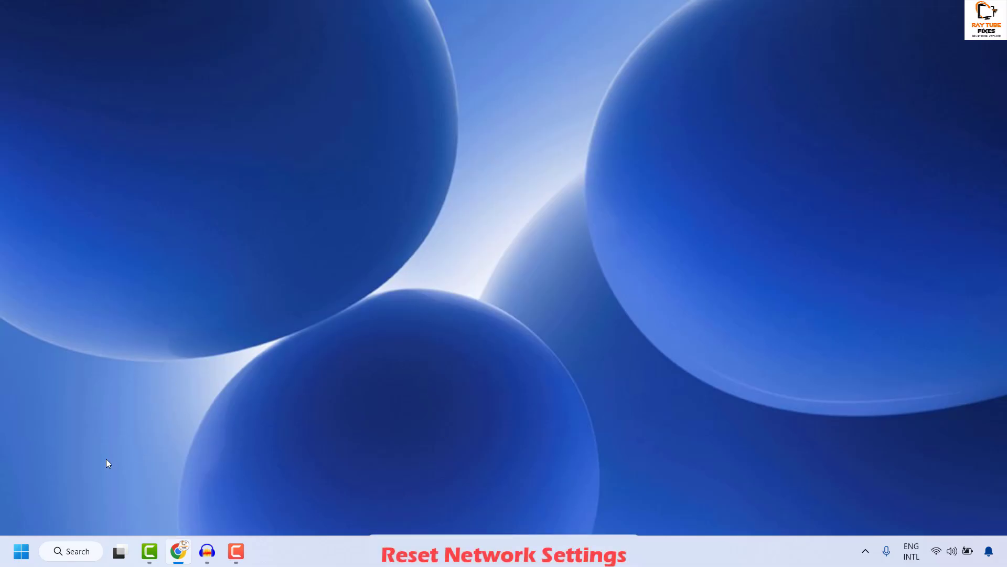
Step: Open the Network reset page within the advanced network settings of Windows Settings
right_click(23, 553)
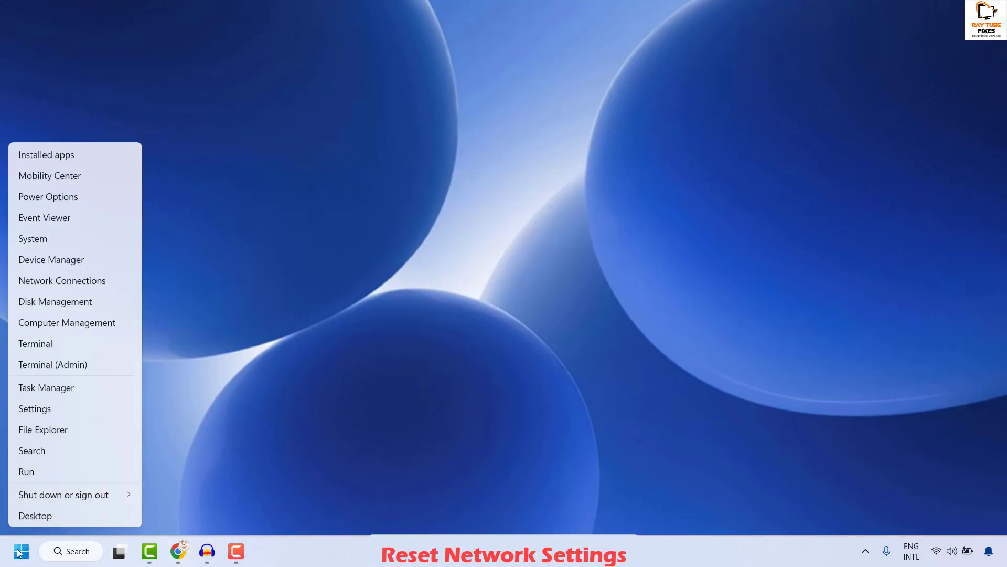
left_click(45, 408)
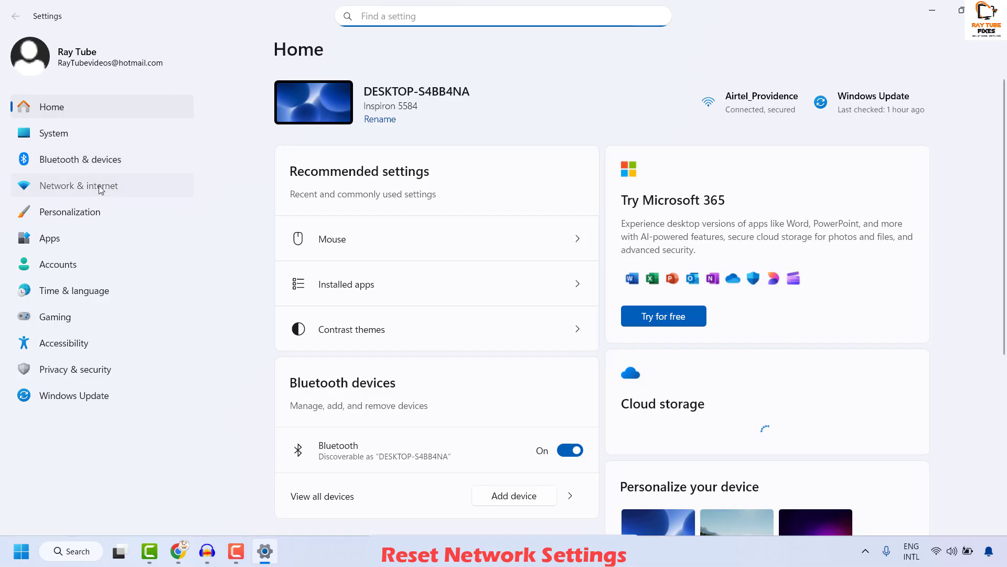
left_click(102, 188)
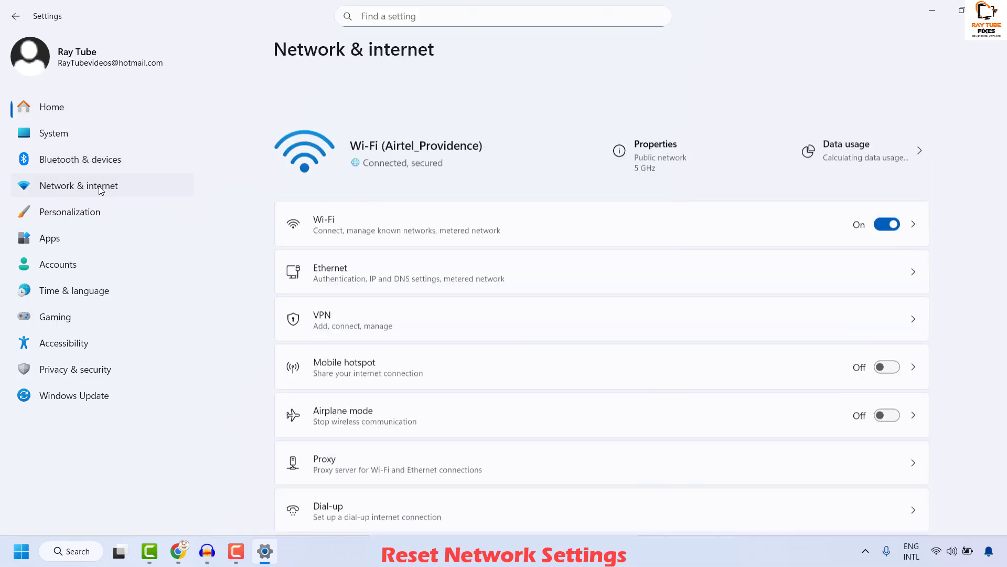
scroll(432, 263, "down", 1)
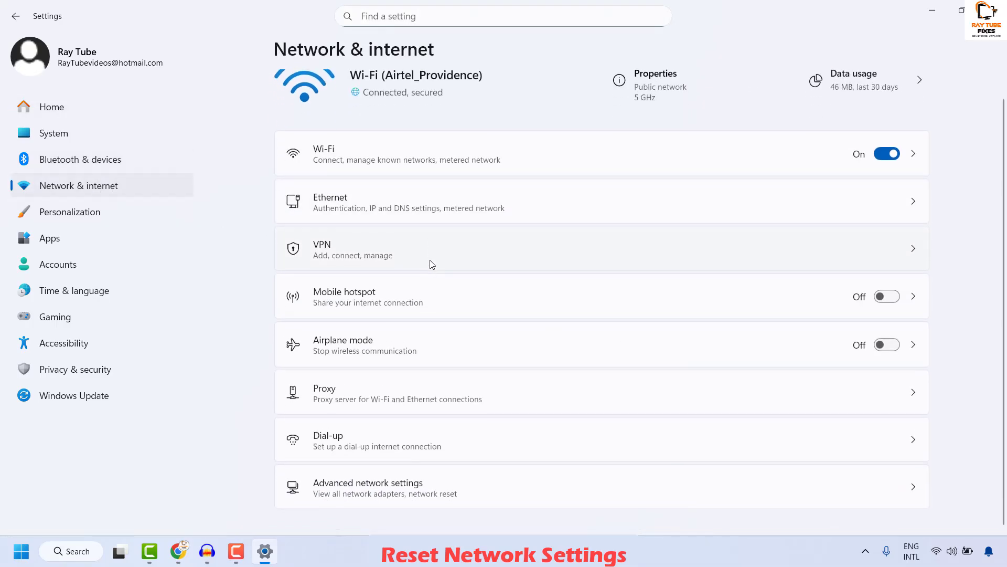
left_click(388, 493)
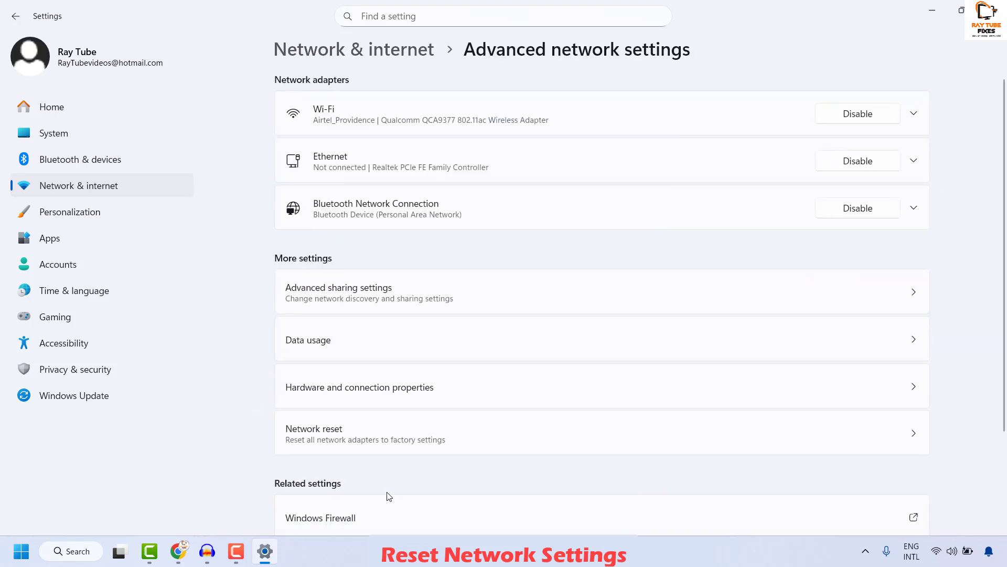
left_click(361, 443)
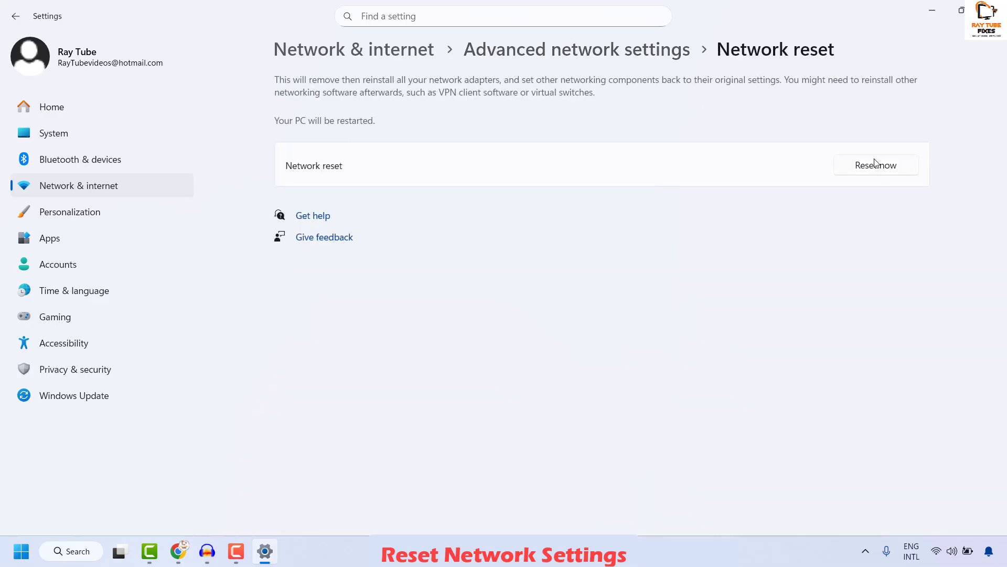
Step: Request a reset of the network settings, dismiss the confirmation and close Settings
left_click(875, 164)
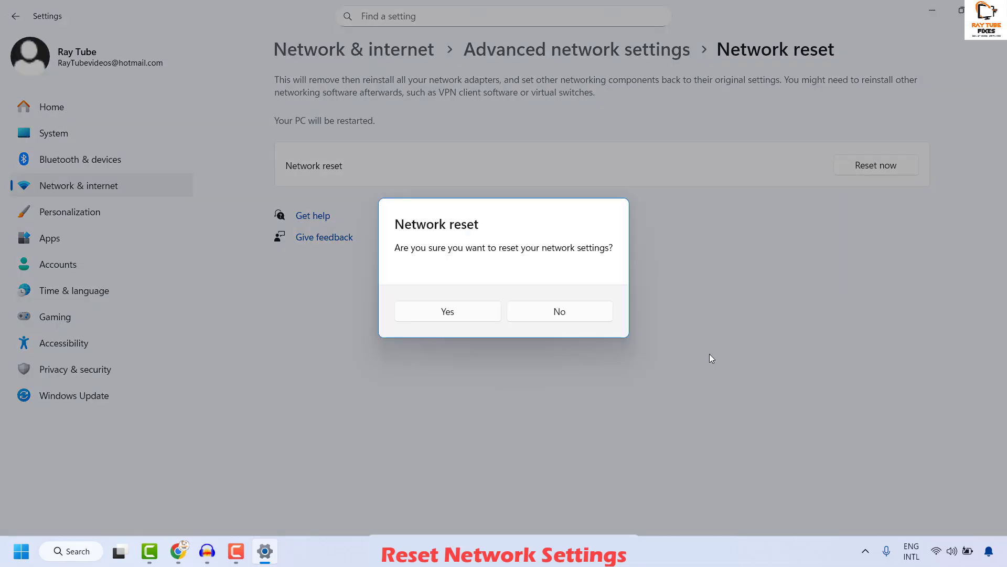
key("Escape")
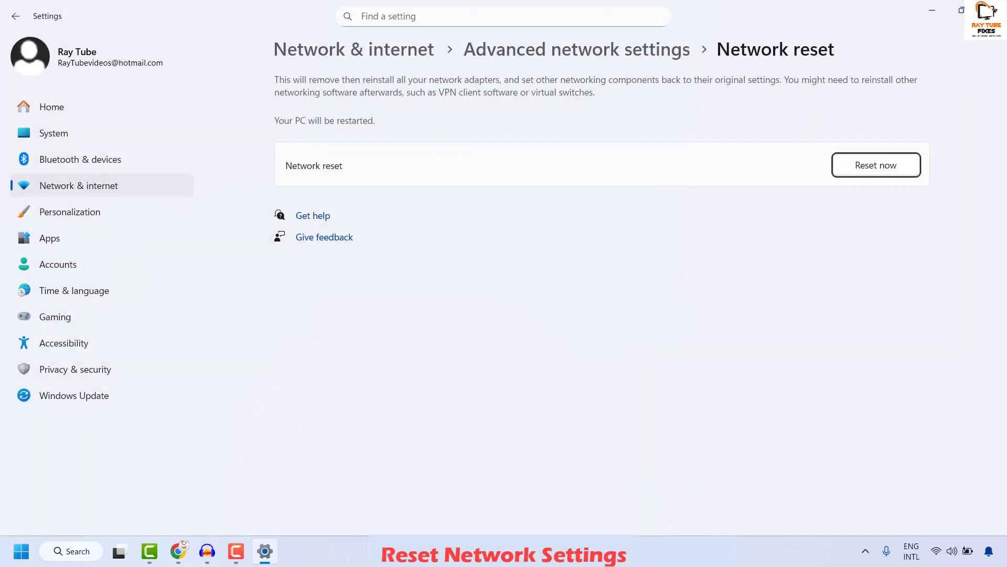
key("alt+F4")
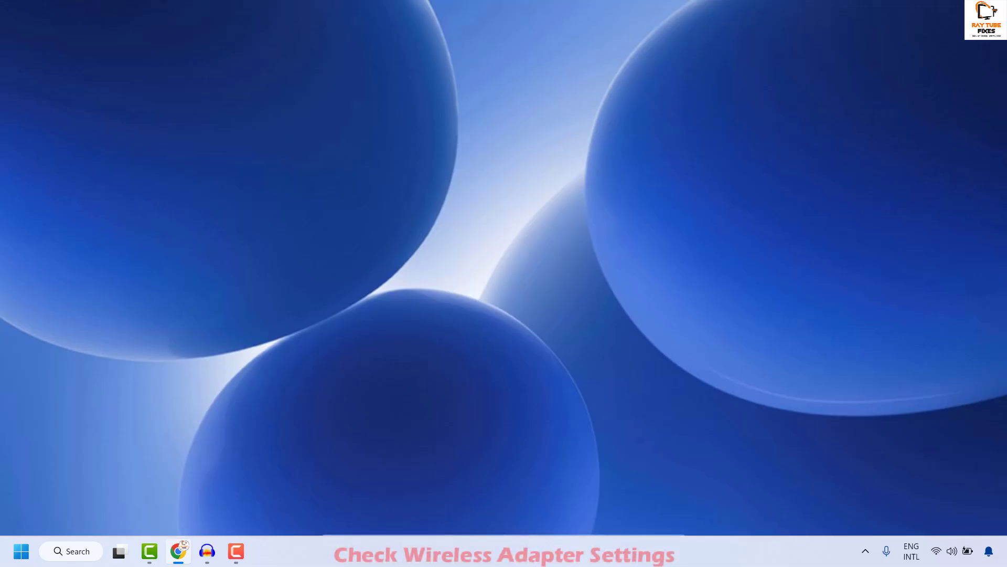
Step: Open Control Panel and display its items as large icons
left_click(79, 558)
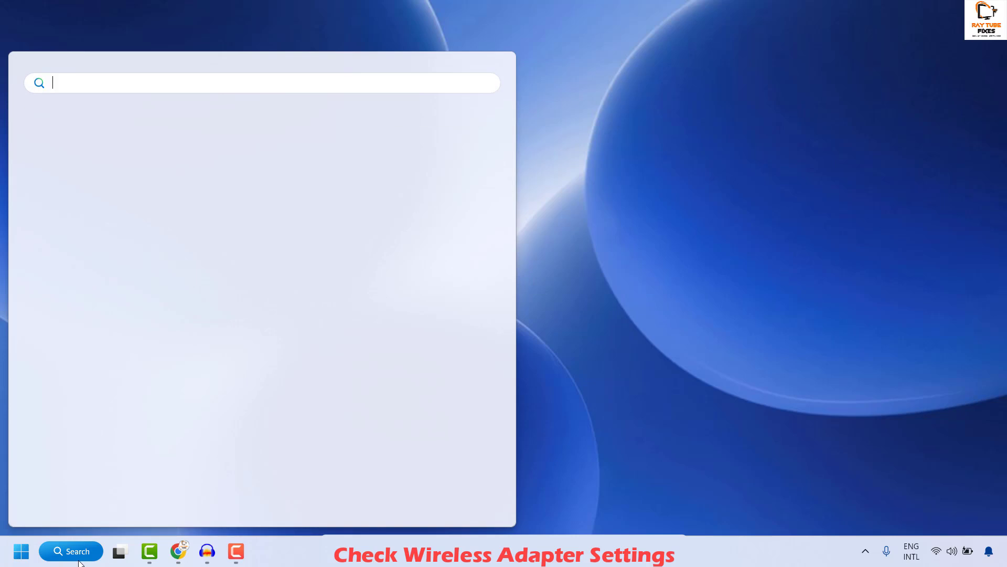
type("control panel")
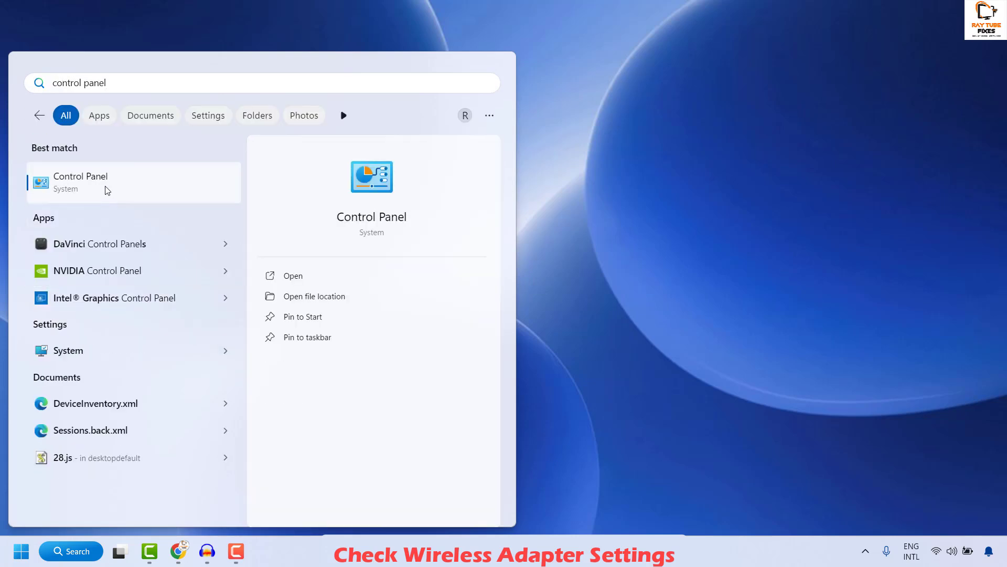
left_click(105, 186)
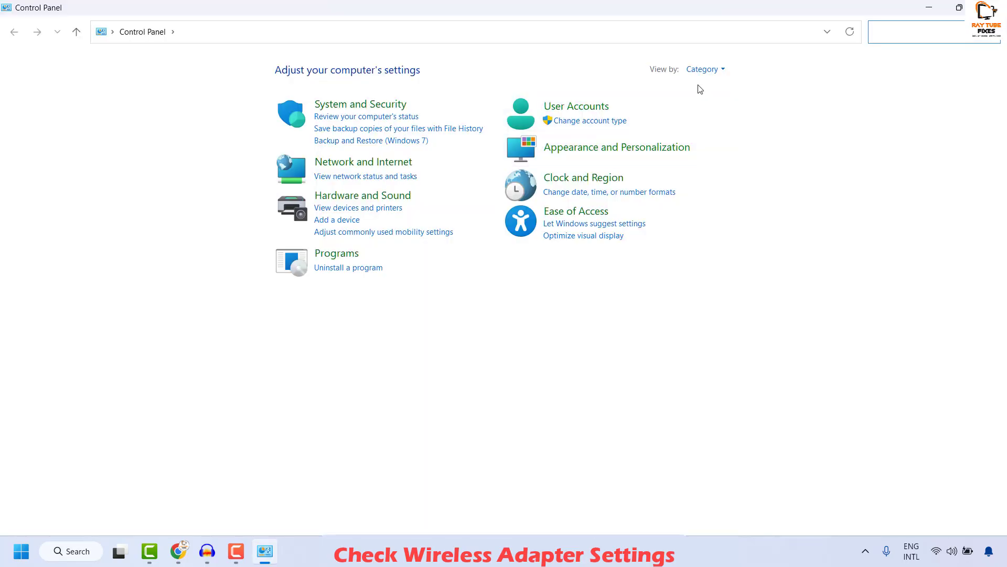
left_click(715, 70)
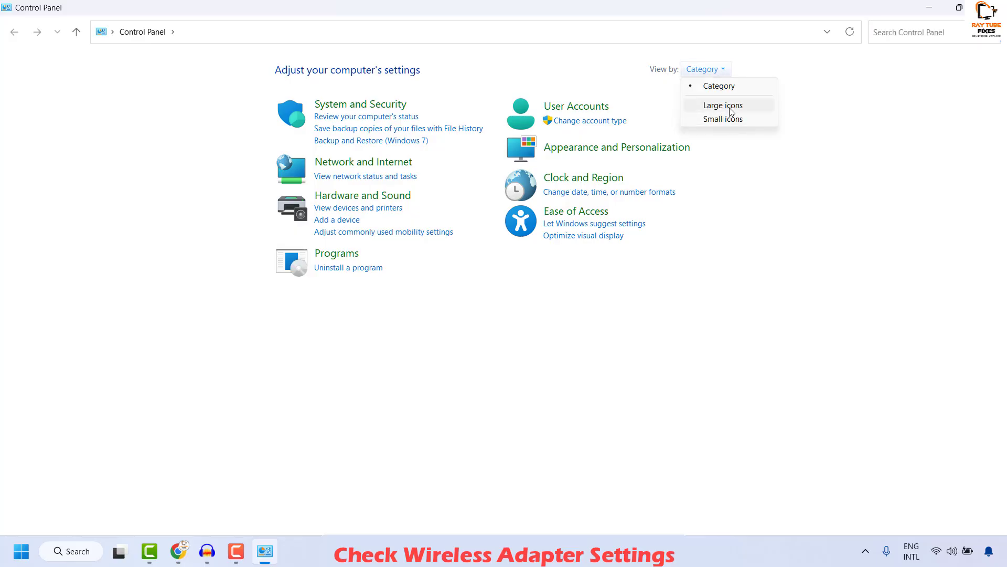
left_click(730, 109)
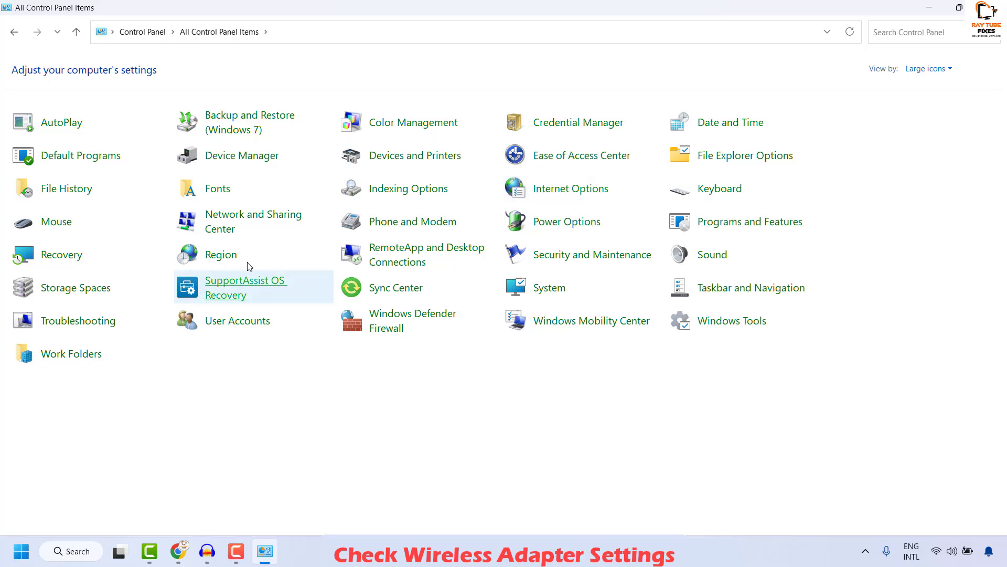
Step: Open the adapter settings from Network and Sharing Center and view the available actions for the Ethernet and Wi-Fi connections
left_click(263, 227)
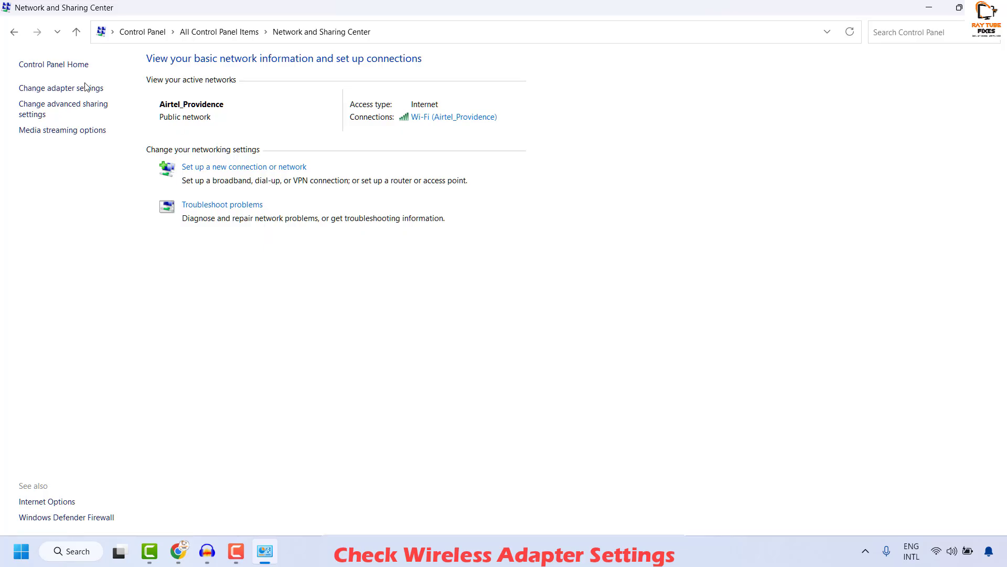
left_click(54, 90)
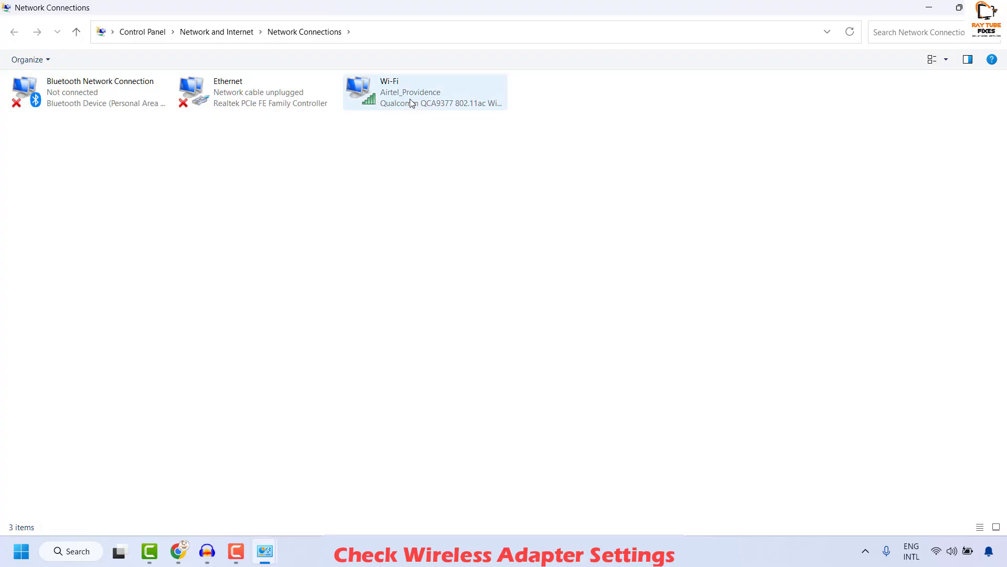
right_click(222, 93)
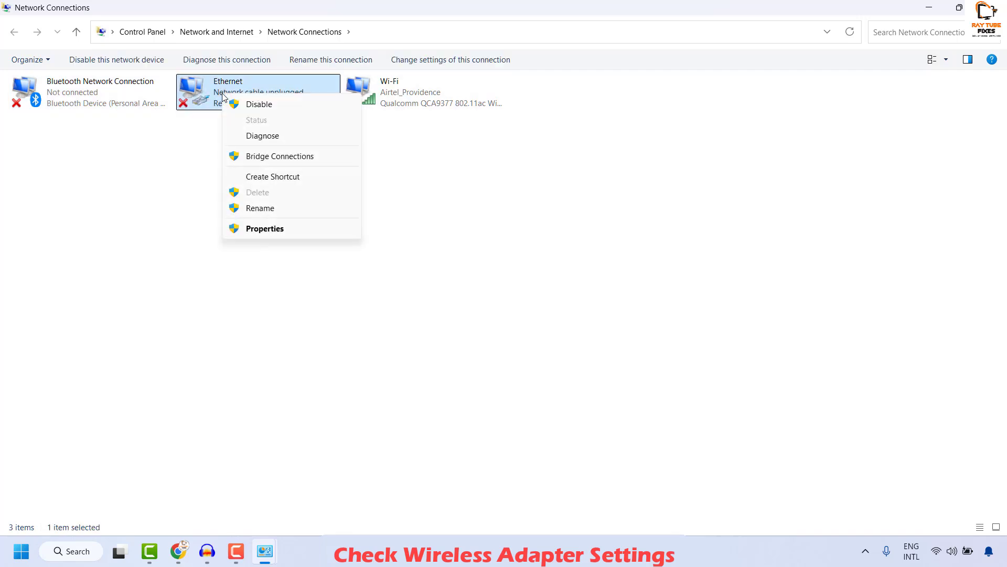
right_click(395, 98)
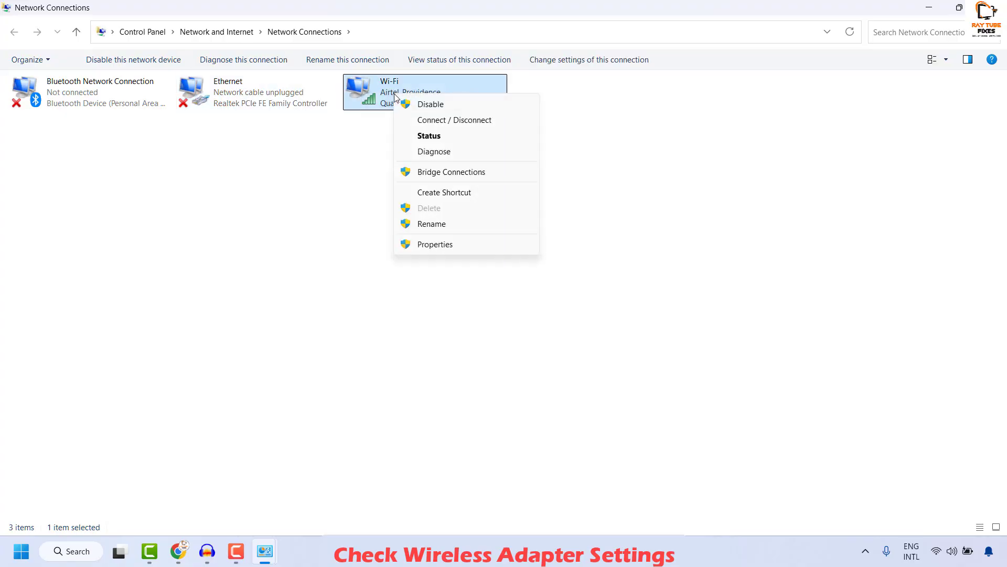
left_click(724, 163)
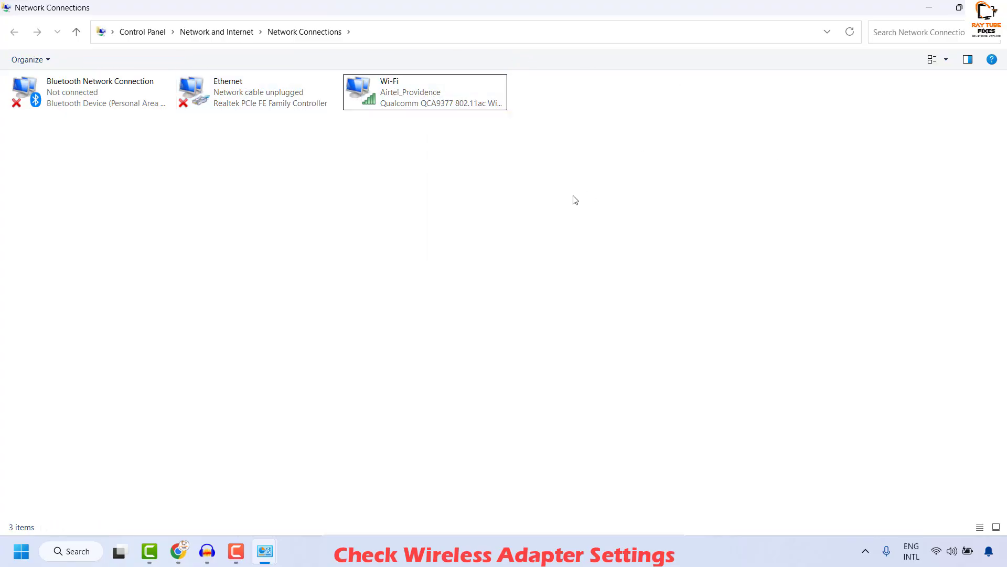
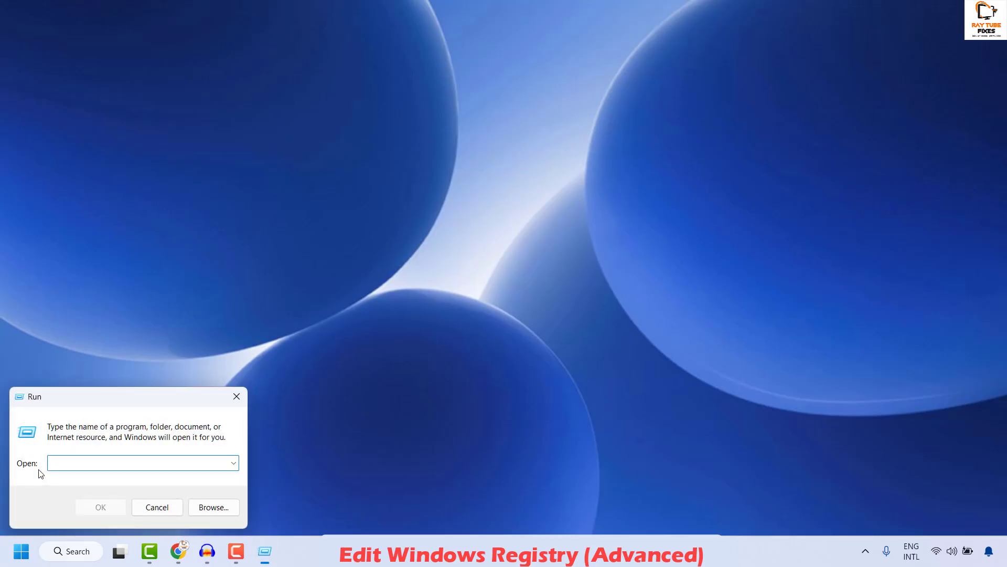
Step: Launch Registry Editor with the regedit command and go to the key HKEY_LOCAL_MACHINE\SYSTEM\CurrentControlSet\Services\Dhcp
type("regedit")
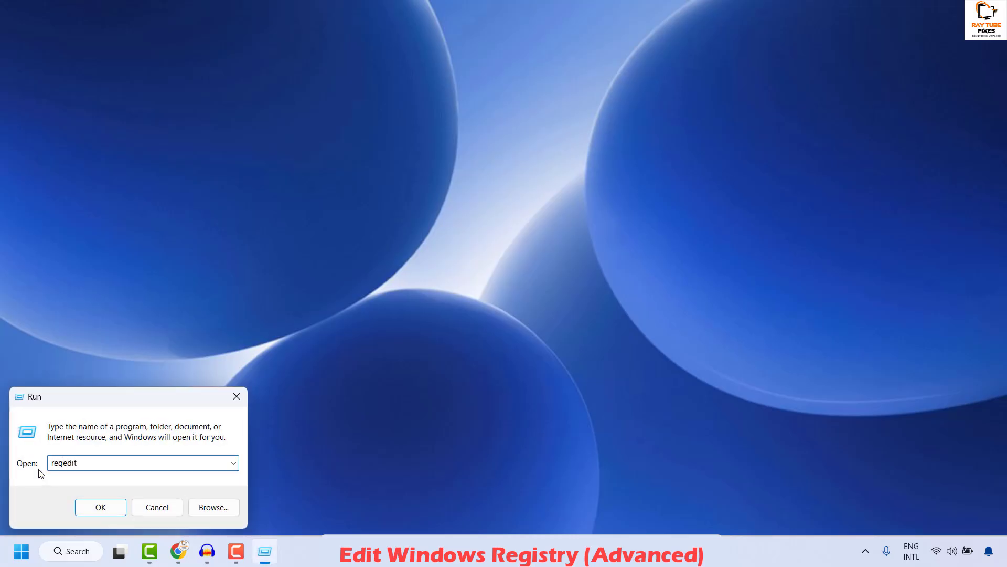
left_click(97, 505)
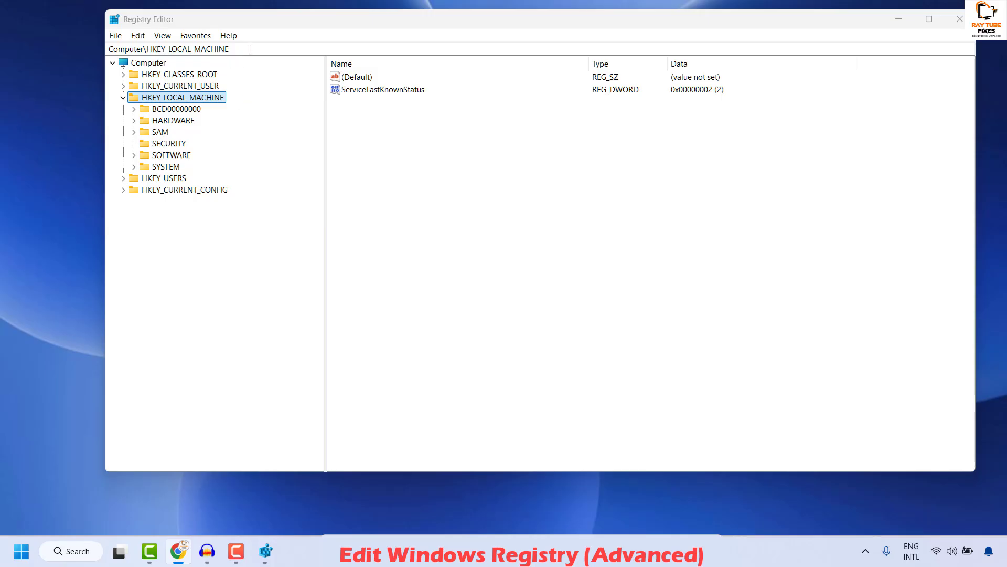
left_click(167, 49)
type("HKEY_LOCAL_MACHINE\\SYSTEM\\CurrentControlSet\\Services\\Dhcp")
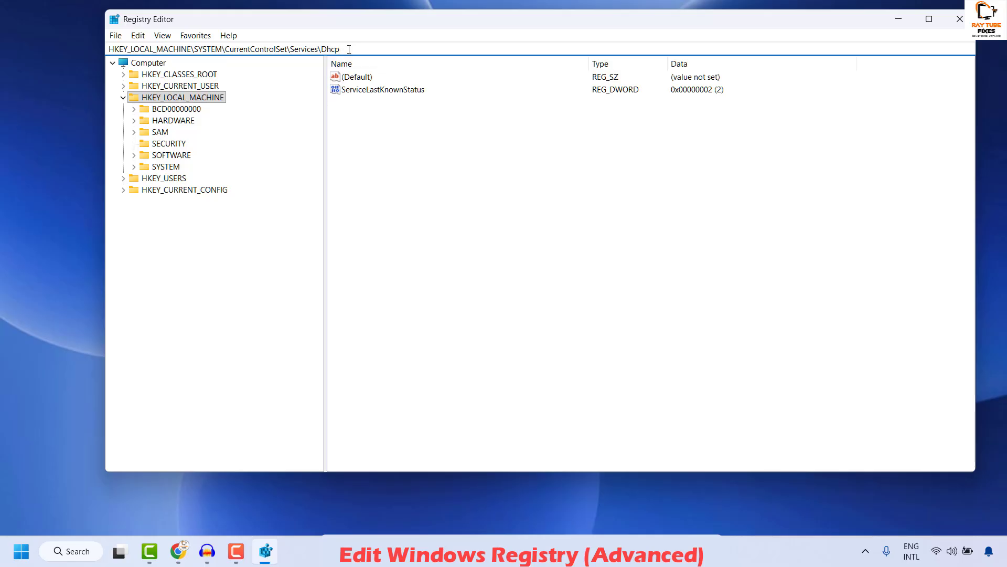
key("Return")
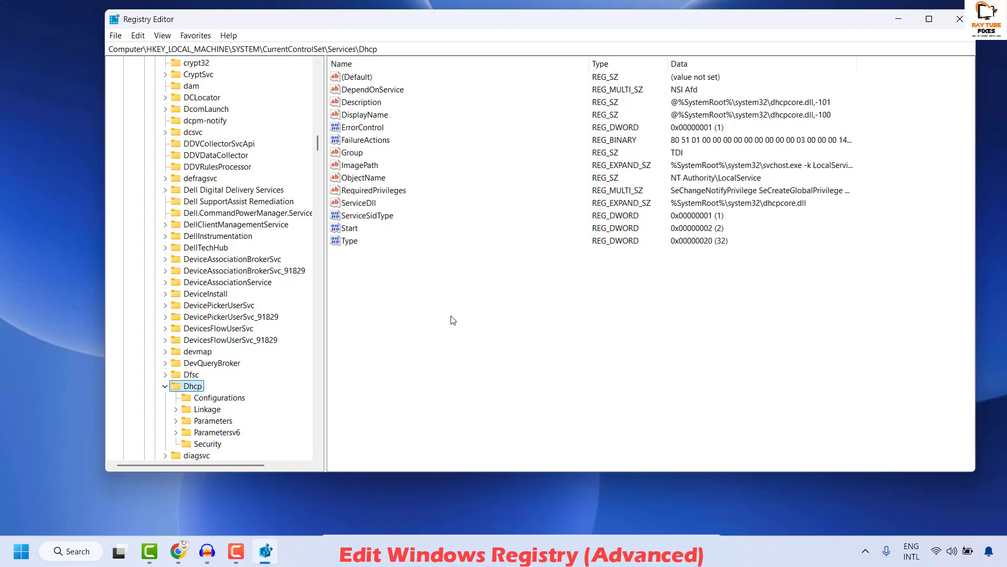
Step: Open the Dhcp key's DependOnService value for editing, select its NSI entry and dismiss the dialog
left_click(376, 93)
right_click(376, 93)
left_click(397, 100)
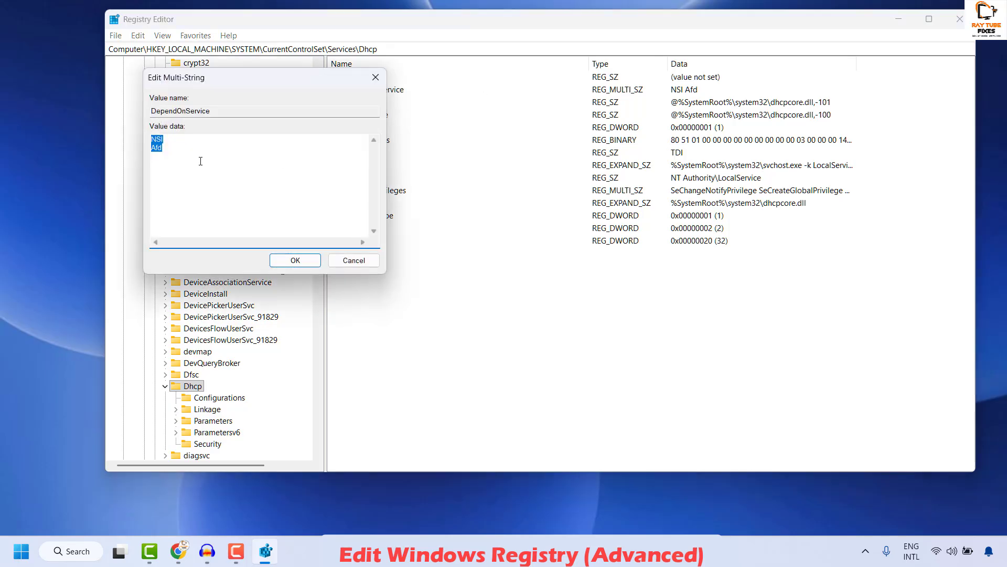
left_click(169, 144)
left_click_drag(168, 141, 147, 140)
key("Escape")
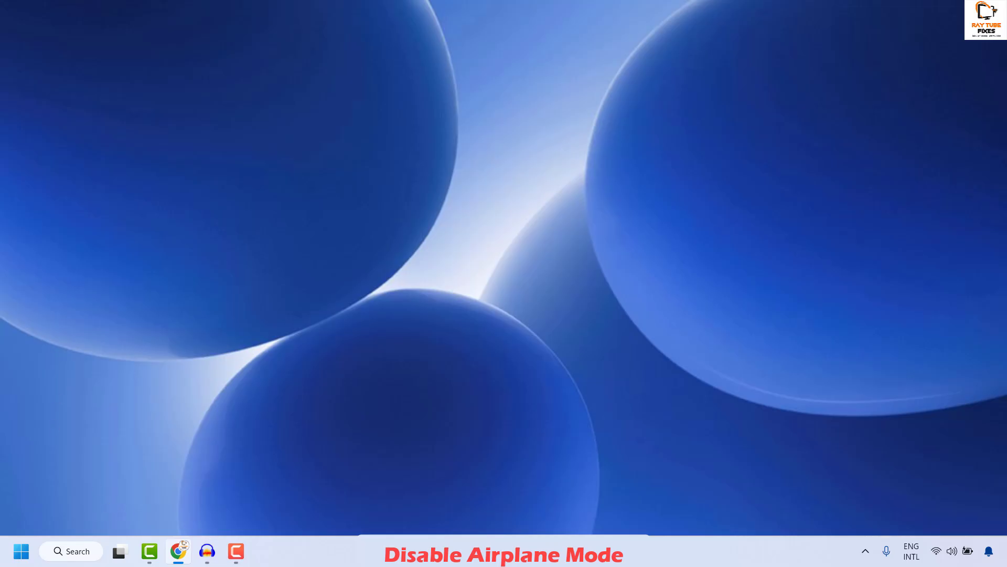
Step: Check the Airplane mode page under Network & internet in Windows Settings, and close Settings
left_click(23, 552)
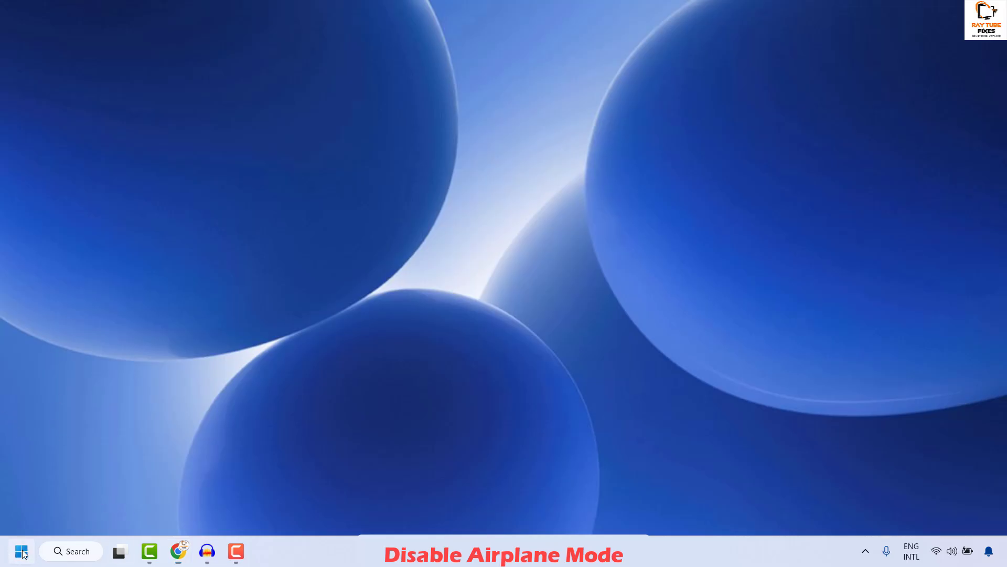
right_click(23, 554)
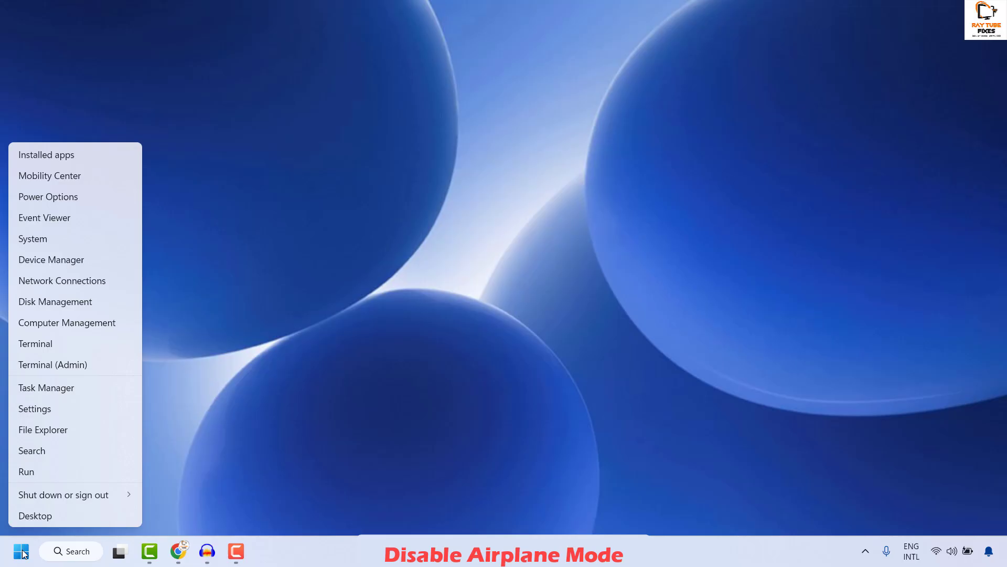
left_click(55, 409)
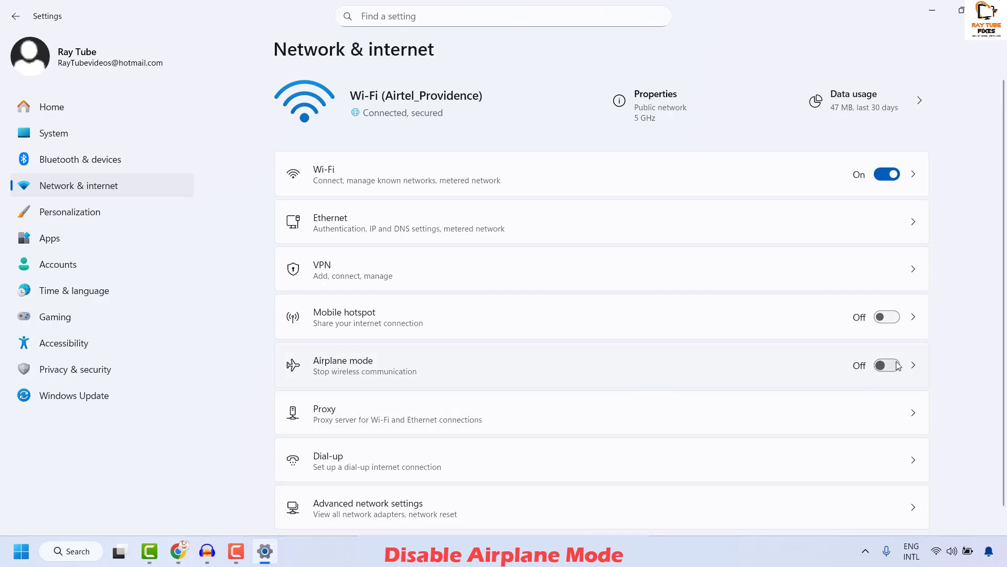
left_click(914, 368)
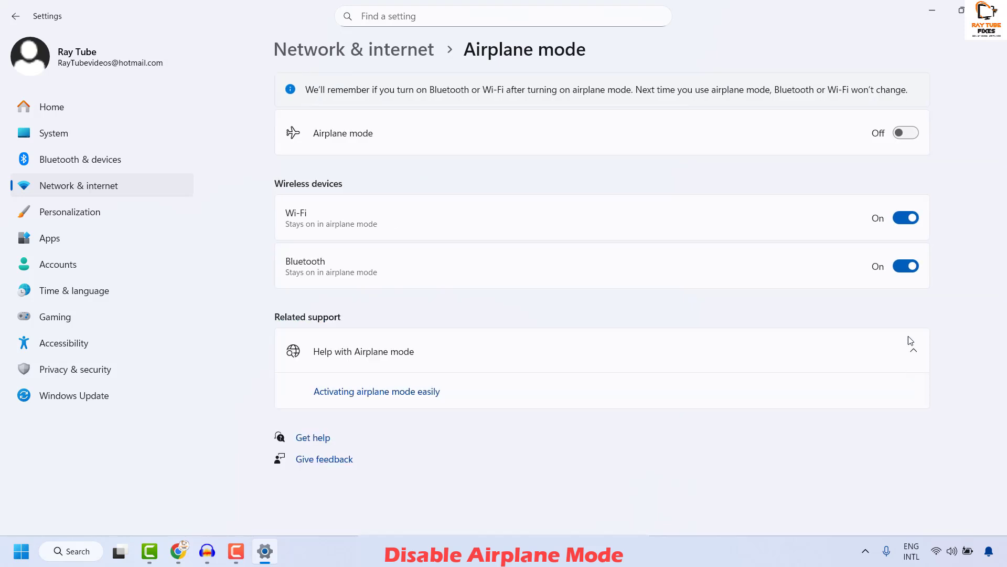
key("alt+F4")
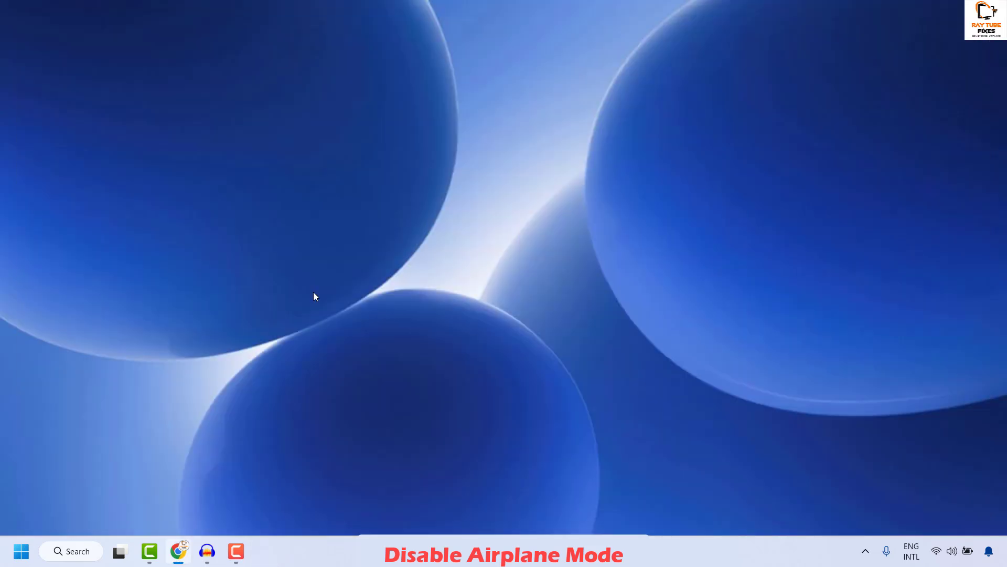